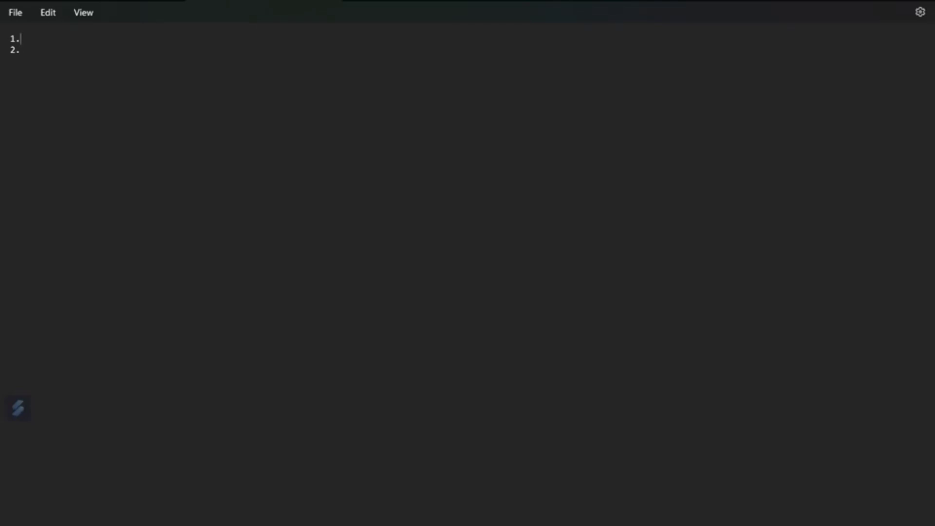
- Write a two-item list: "Steve AI (Create an animated video)" and "Gravity White (Generate the script)"
{"action": "type", "text": "teve AI (Create an animated video"}
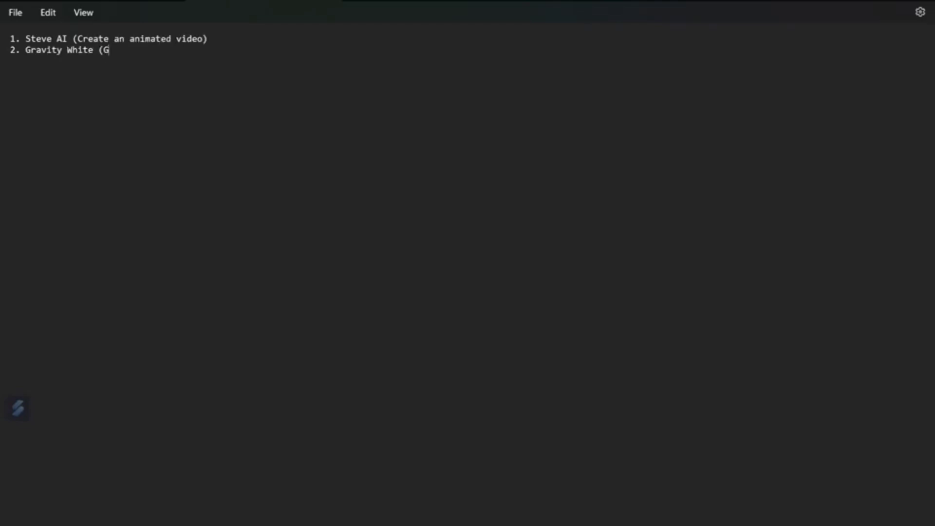
{"action": "type", "text": "te the"}
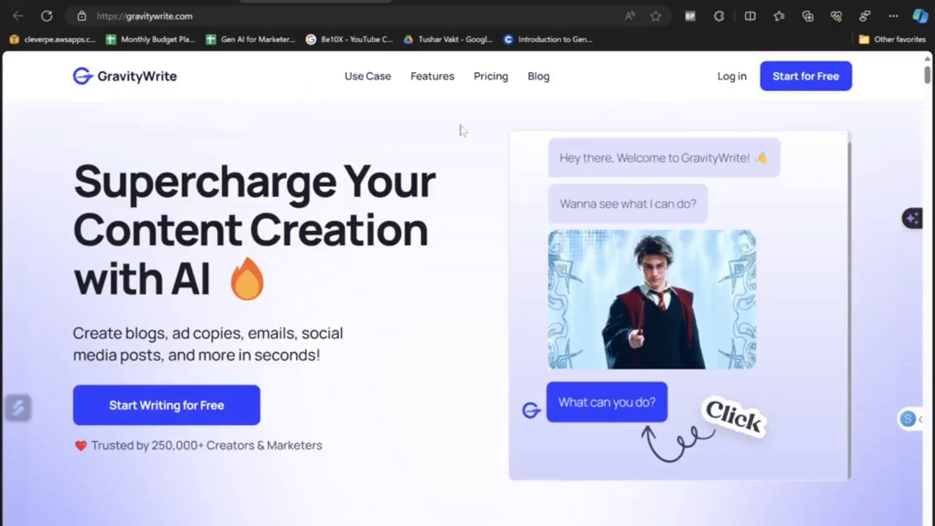
- Log in to GravityWrite with the Google account and open the Explainer Video Script tool from the Youtube Tools
{"action": "left_click", "coordinate": [732, 77]}
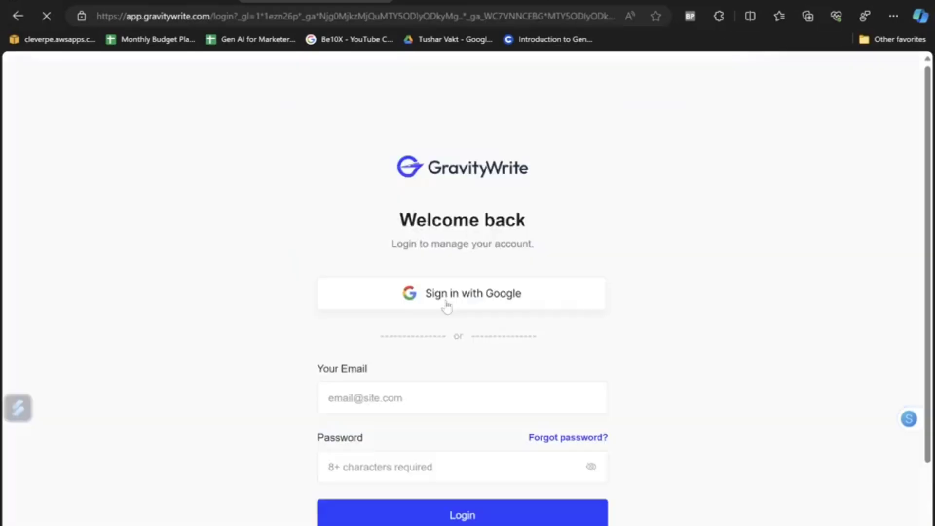
{"action": "left_click", "coordinate": [446, 306]}
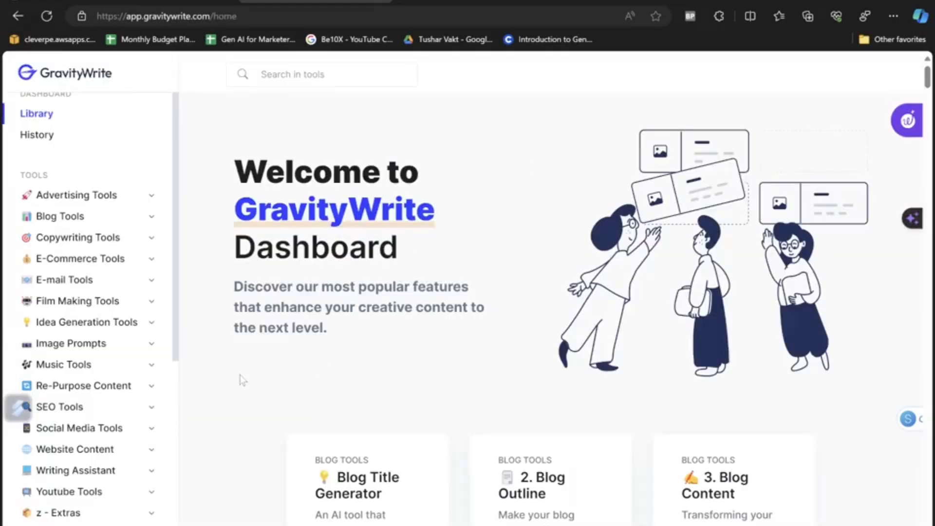
{"action": "scroll", "coordinate": [118, 360], "scroll_direction": "down", "scroll_amount": 2}
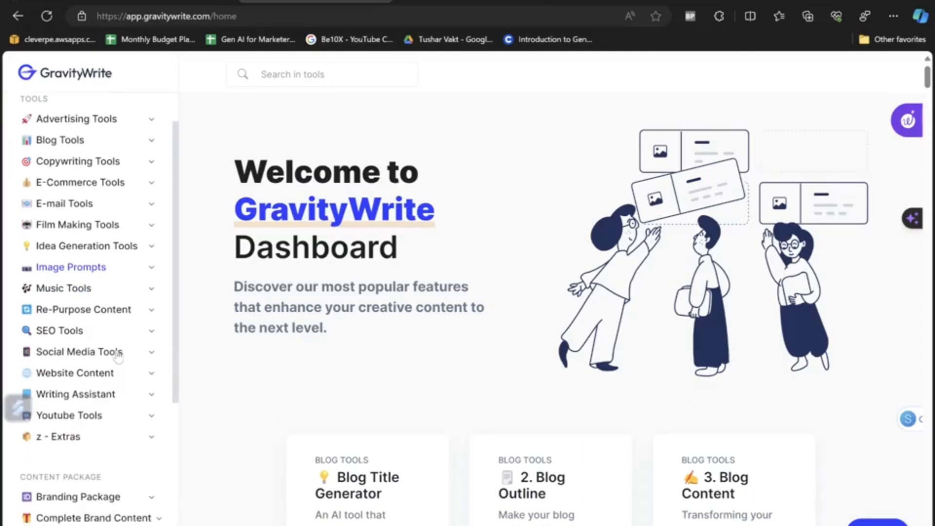
{"action": "left_click", "coordinate": [119, 416]}
{"action": "scroll", "coordinate": [117, 360], "scroll_direction": "down", "scroll_amount": 1}
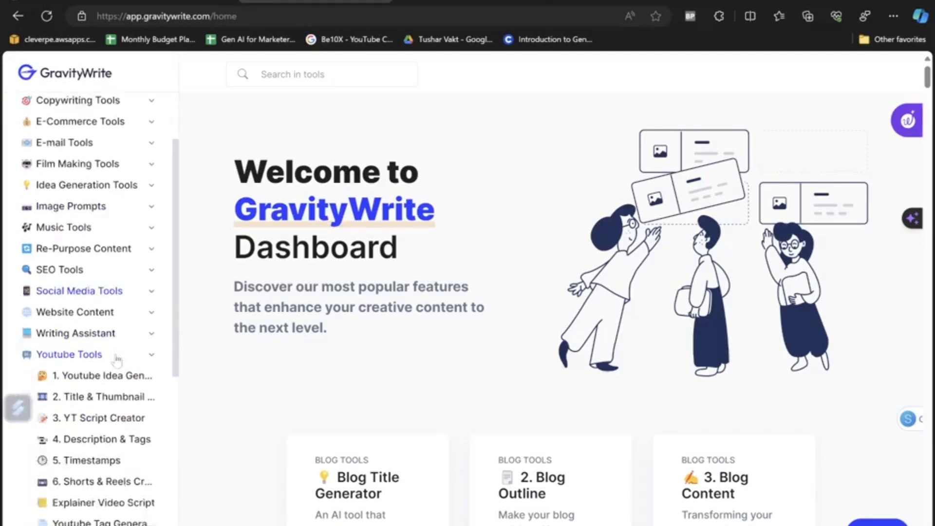
{"action": "scroll", "coordinate": [117, 361], "scroll_direction": "down", "scroll_amount": 2}
{"action": "left_click", "coordinate": [108, 410]}
- Copy the full "Learn Digital Marketing in 5 Minutes" brief from the text editor into the GravityWrite product description
{"action": "left_click", "coordinate": [247, 244]}
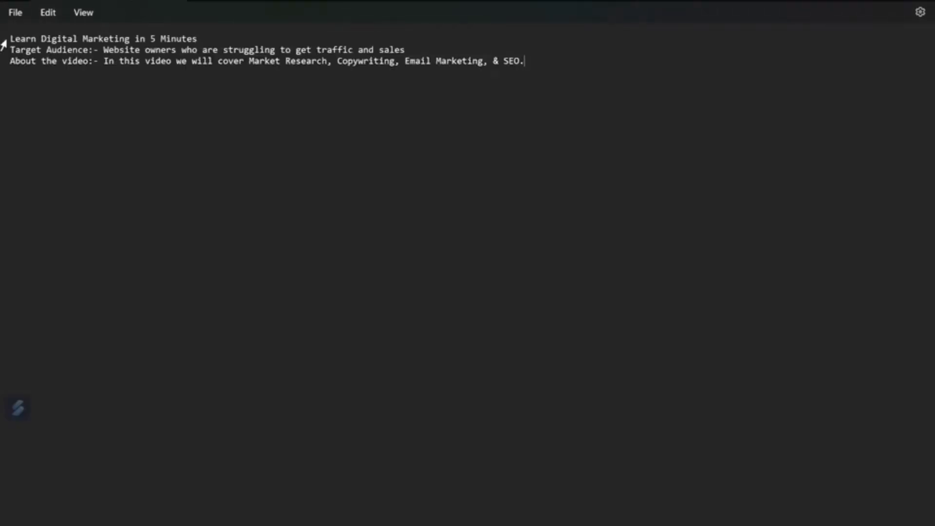
{"action": "left_click_drag", "start_coordinate": [10, 39], "coordinate": [197, 39]}
{"action": "left_click_drag", "start_coordinate": [405, 49], "coordinate": [15, 50]}
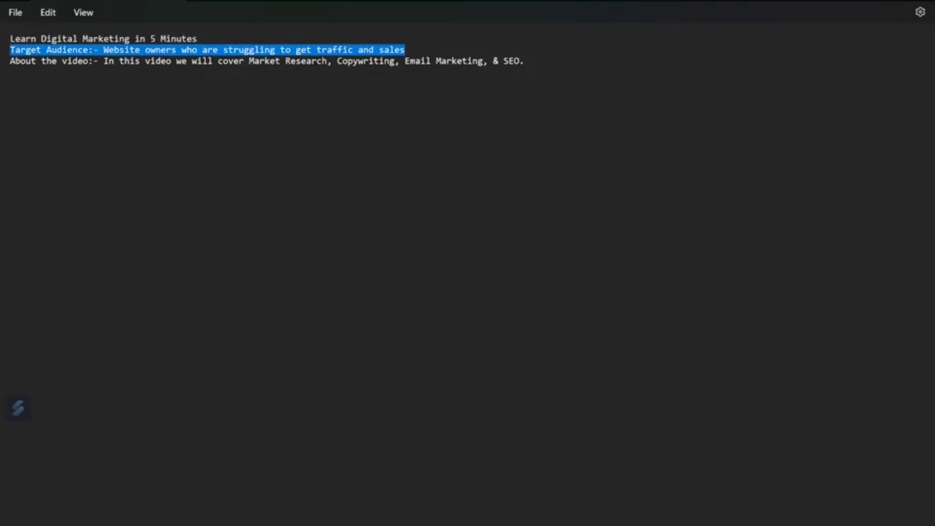
{"action": "left_click_drag", "start_coordinate": [524, 61], "coordinate": [10, 61]}
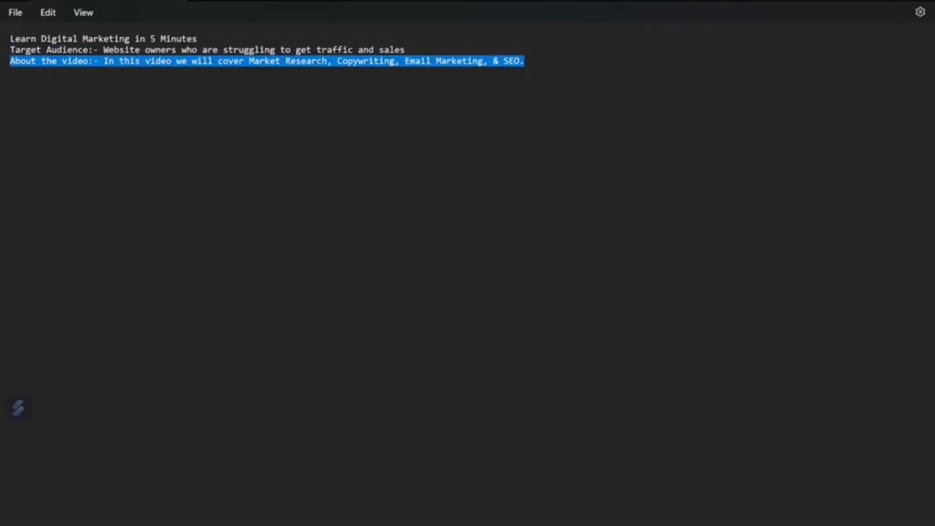
{"action": "left_click", "coordinate": [539, 75]}
{"action": "key", "text": "ctrl+a"}
{"action": "key", "text": "ctrl+c"}
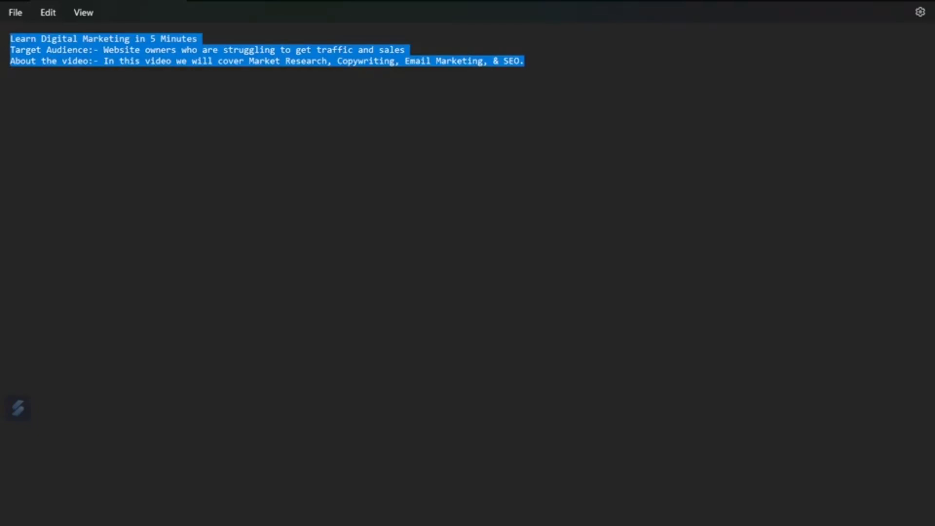
{"action": "key", "text": "alt+Tab"}
{"action": "key", "text": "ctrl+v"}
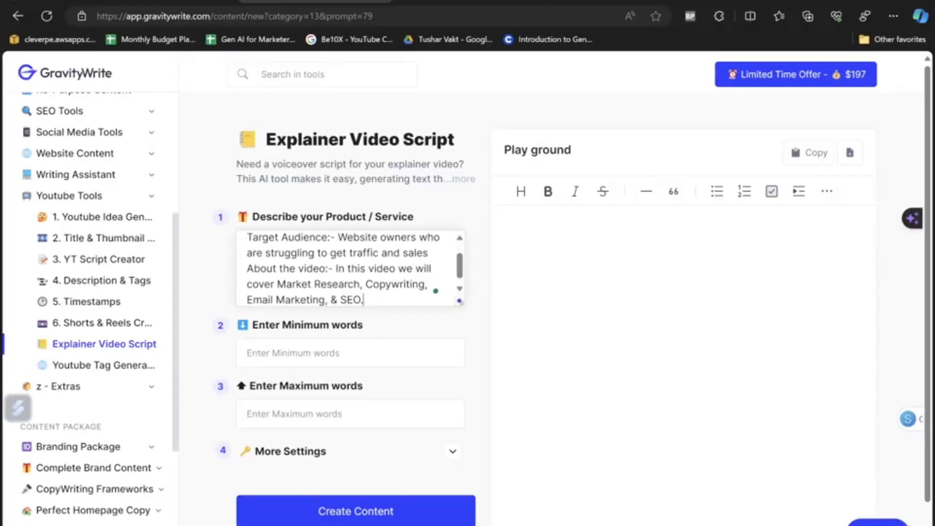
- Set the script length to a minimum of 100 and a maximum of 250 words, and generate the content
{"action": "scroll", "coordinate": [355, 292], "scroll_direction": "down", "scroll_amount": 1}
{"action": "left_click", "coordinate": [356, 458]}
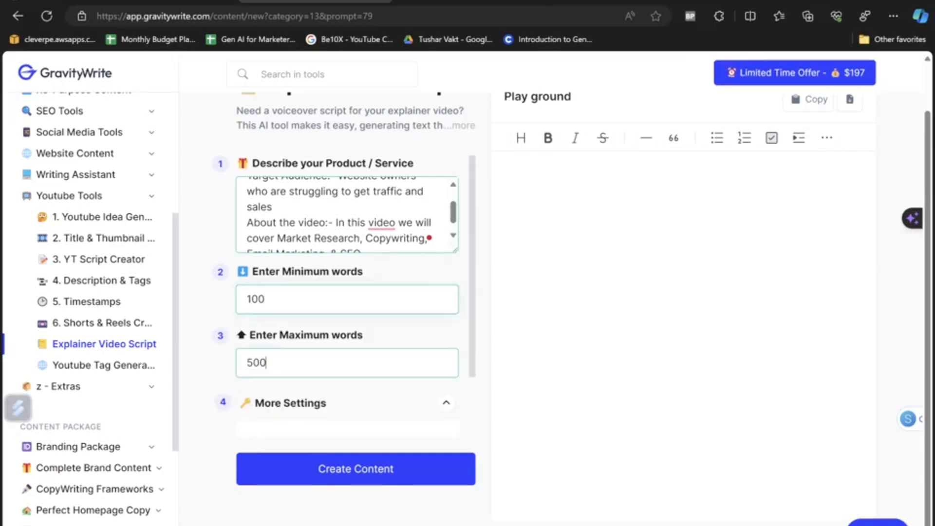
{"action": "double_click", "coordinate": [265, 363]}
{"action": "type", "text": "250"}
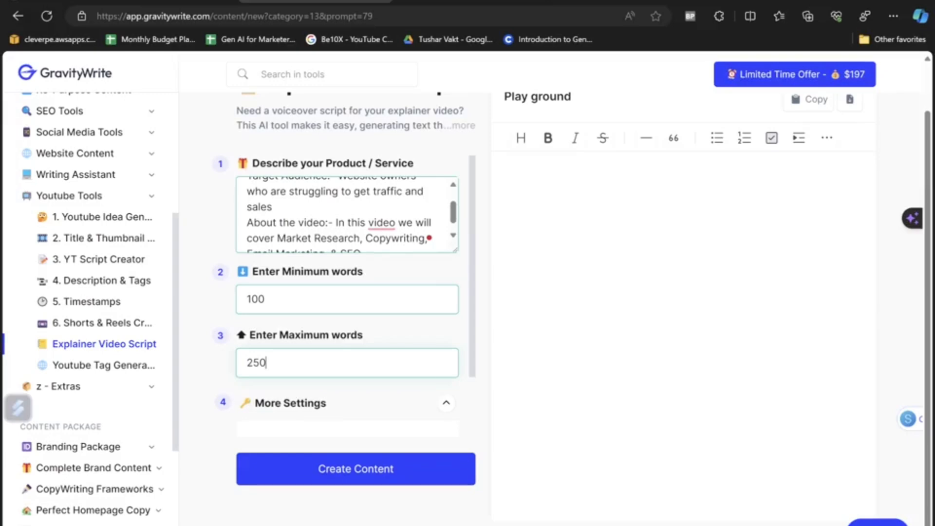
{"action": "scroll", "coordinate": [475, 353], "scroll_direction": "down", "scroll_amount": 2}
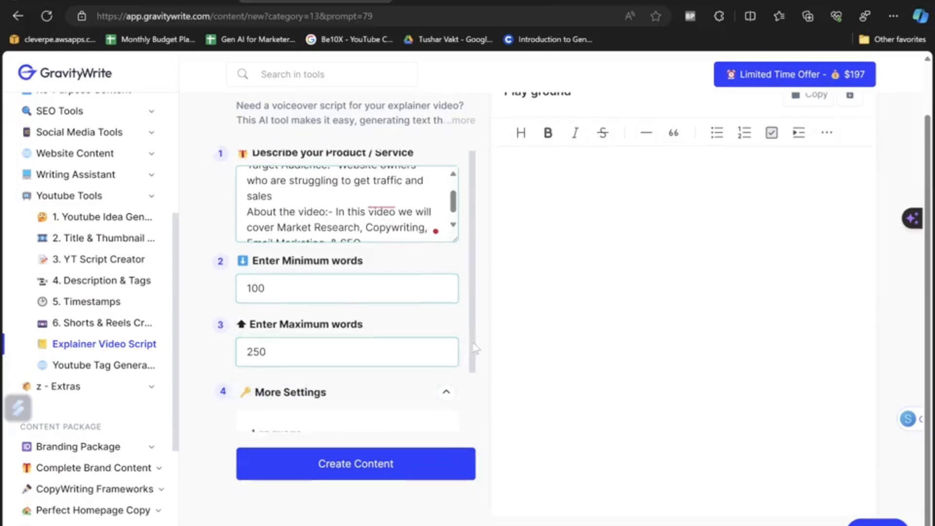
{"action": "left_click", "coordinate": [384, 465]}
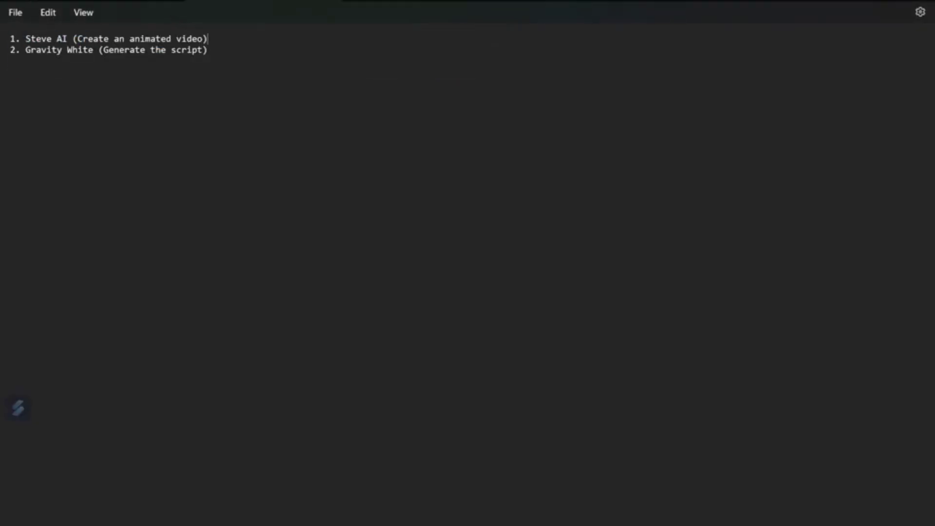
- Return to GravityWrite and select and copy the whole generated script in the playground
{"action": "key", "text": "alt+Tab"}
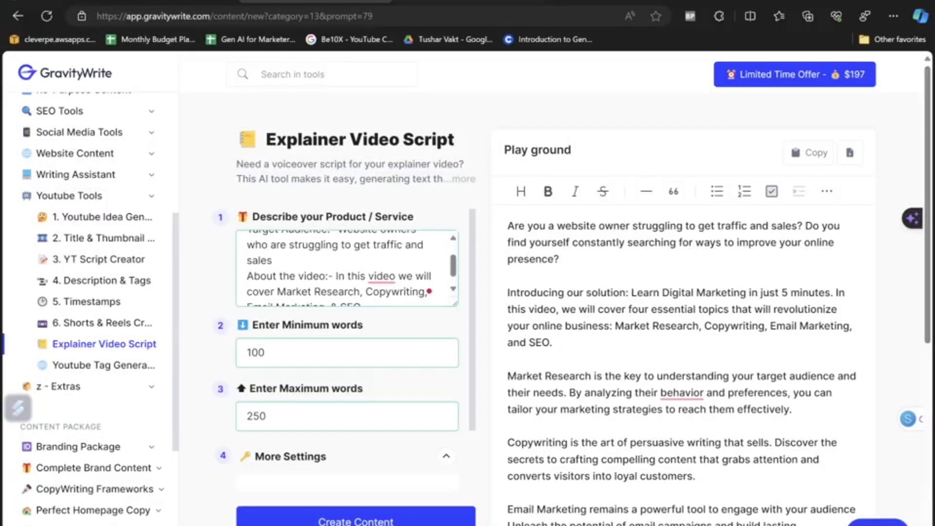
{"action": "scroll", "coordinate": [682, 316], "scroll_direction": "down", "scroll_amount": 8}
{"action": "key", "text": "ctrl+a"}
- Switch to the Steve AI website and sign up for free with the Google account
{"action": "key", "text": "ctrl+Tab"}
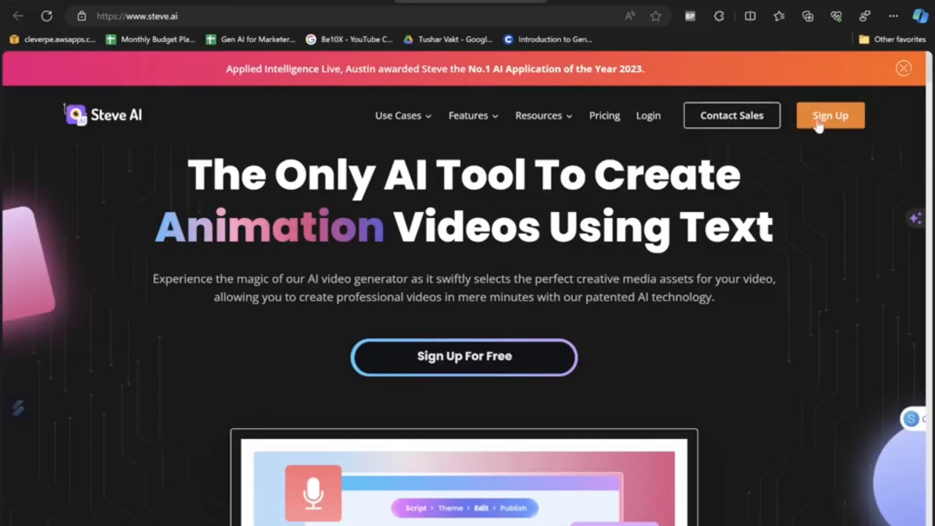
{"action": "left_click", "coordinate": [501, 359]}
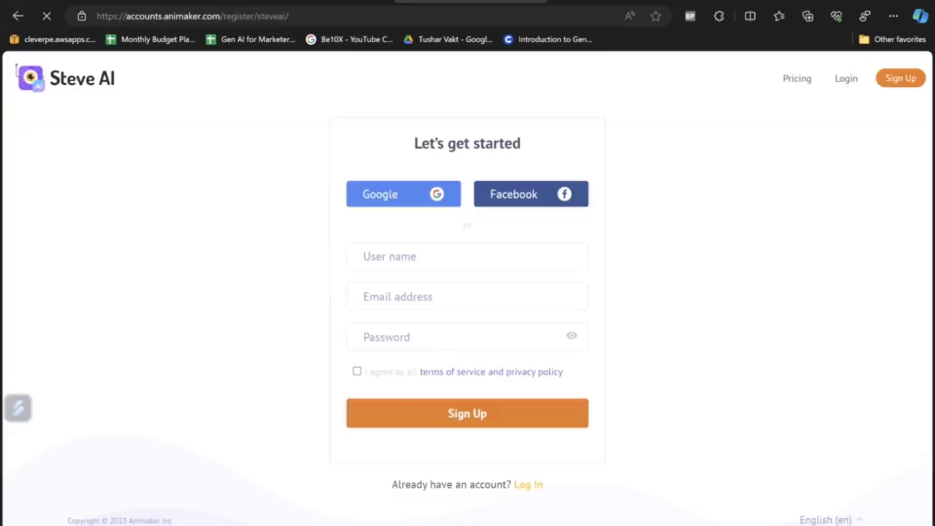
{"action": "left_click", "coordinate": [405, 204]}
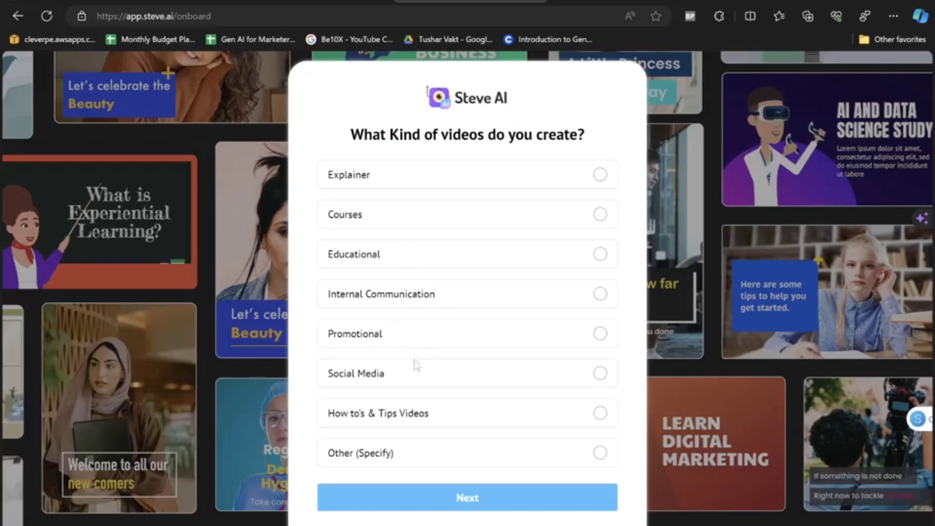
- Submit the onboarding survey with Explainer, Create for your Business, Solo, Educator & Course Creator, and YouTube and other channels
{"action": "left_click", "coordinate": [357, 178]}
{"action": "left_click", "coordinate": [465, 499]}
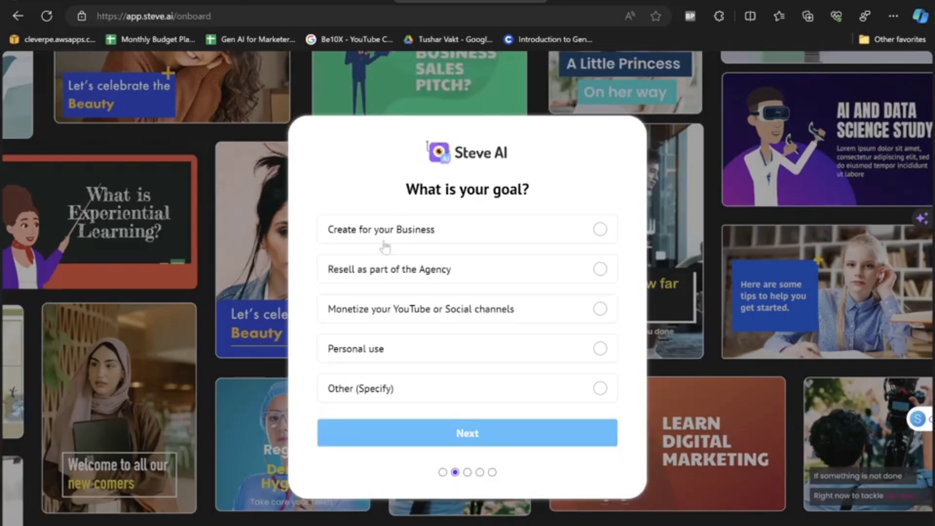
{"action": "left_click", "coordinate": [445, 233]}
{"action": "left_click", "coordinate": [451, 437]}
{"action": "left_click", "coordinate": [368, 216]}
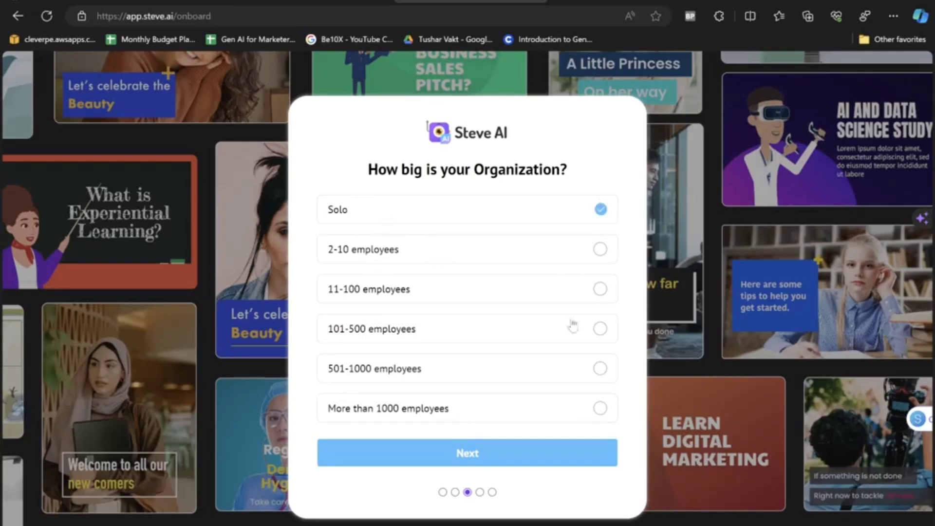
{"action": "left_click", "coordinate": [487, 446]}
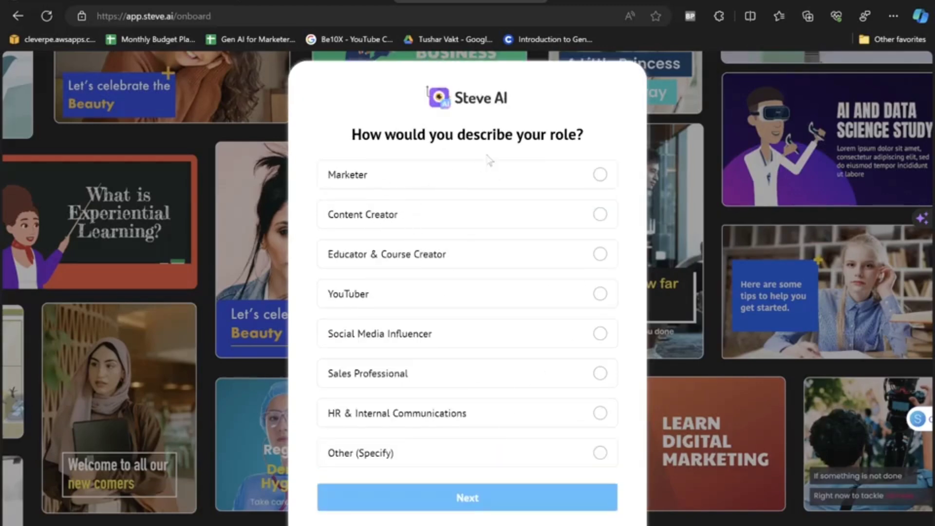
{"action": "left_click", "coordinate": [421, 261]}
{"action": "left_click", "coordinate": [482, 499]}
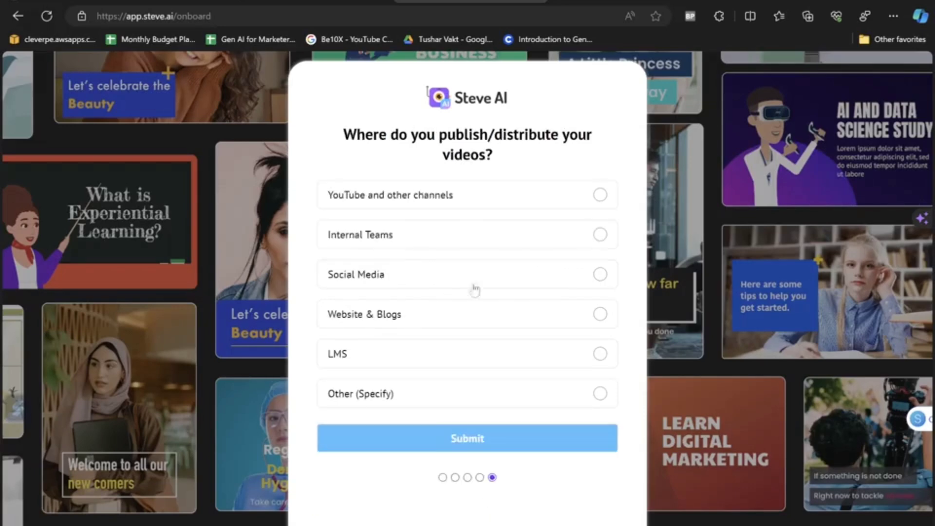
{"action": "left_click", "coordinate": [424, 197]}
{"action": "left_click", "coordinate": [424, 437]}
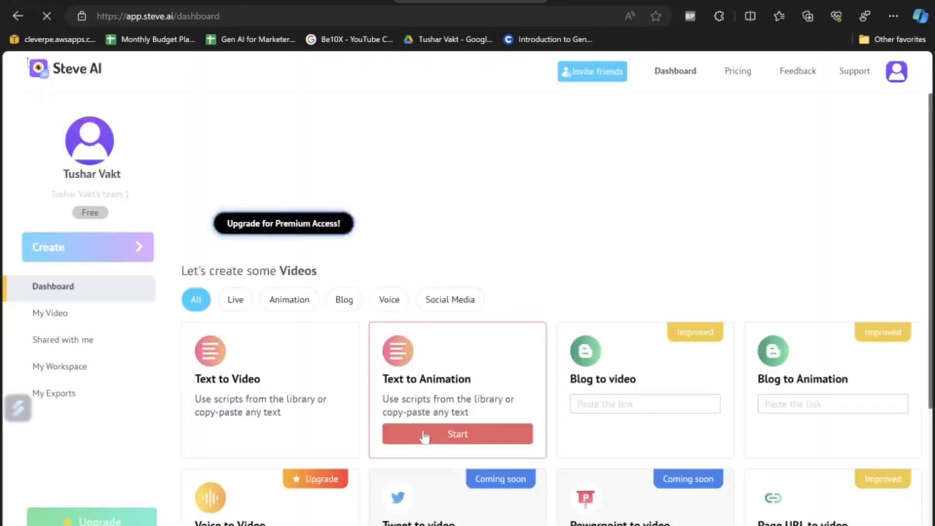
- Look over the video creation options on the dashboard and start a Text to Animation project
{"action": "scroll", "coordinate": [547, 306], "scroll_direction": "down", "scroll_amount": 2}
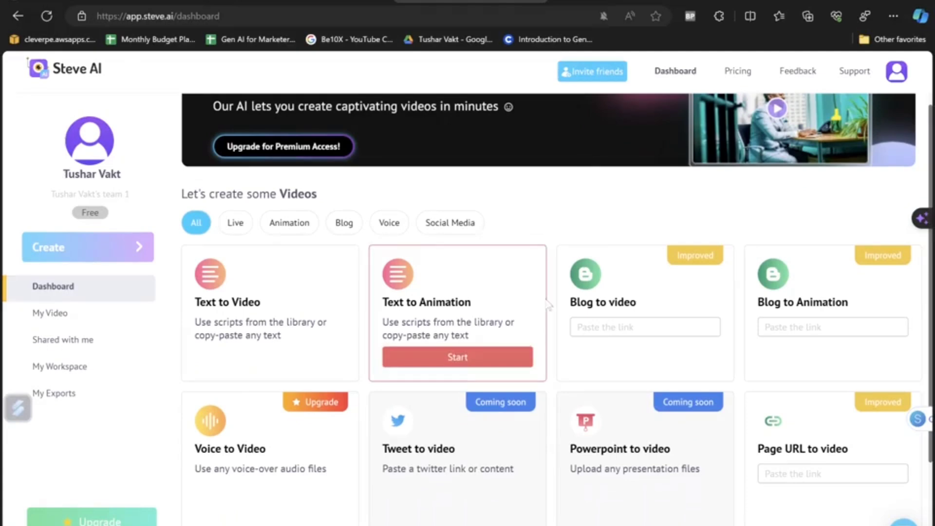
{"action": "scroll", "coordinate": [552, 312], "scroll_direction": "down", "scroll_amount": 2}
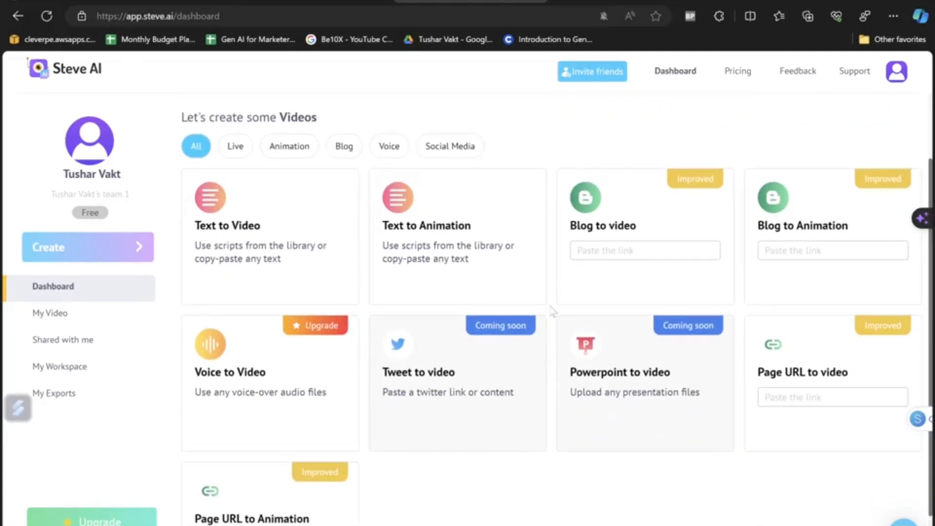
{"action": "scroll", "coordinate": [551, 311], "scroll_direction": "up", "scroll_amount": 2}
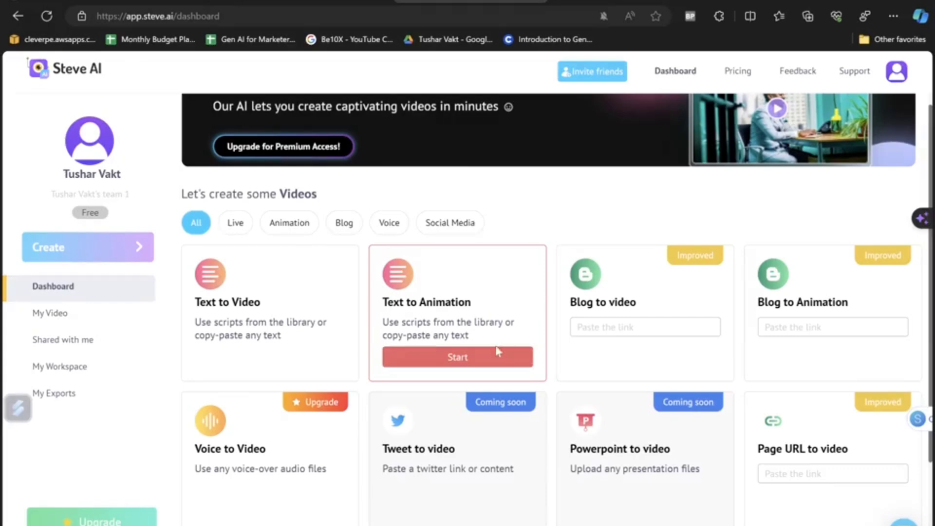
{"action": "left_click", "coordinate": [469, 361]}
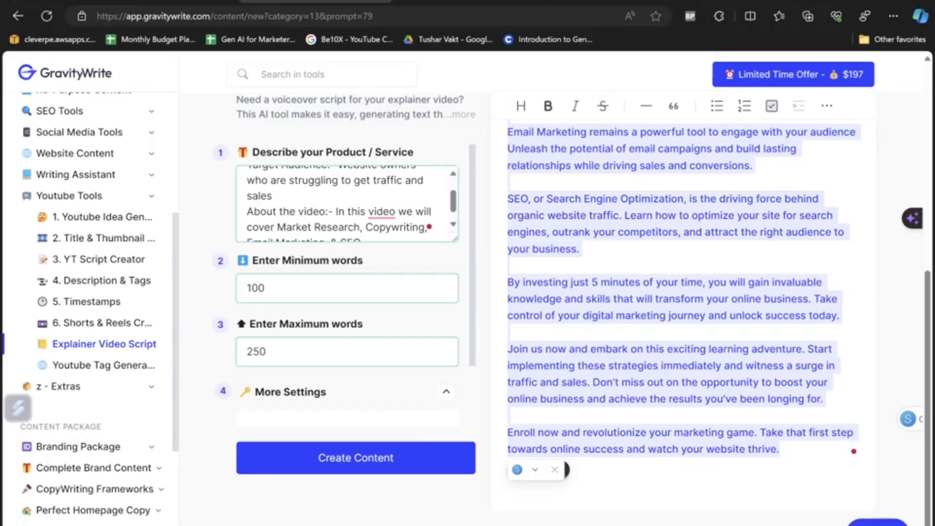
- Paste the script copied from GravityWrite into Scene 1 of the new Steve AI project
{"action": "left_click", "coordinate": [588, 1]}
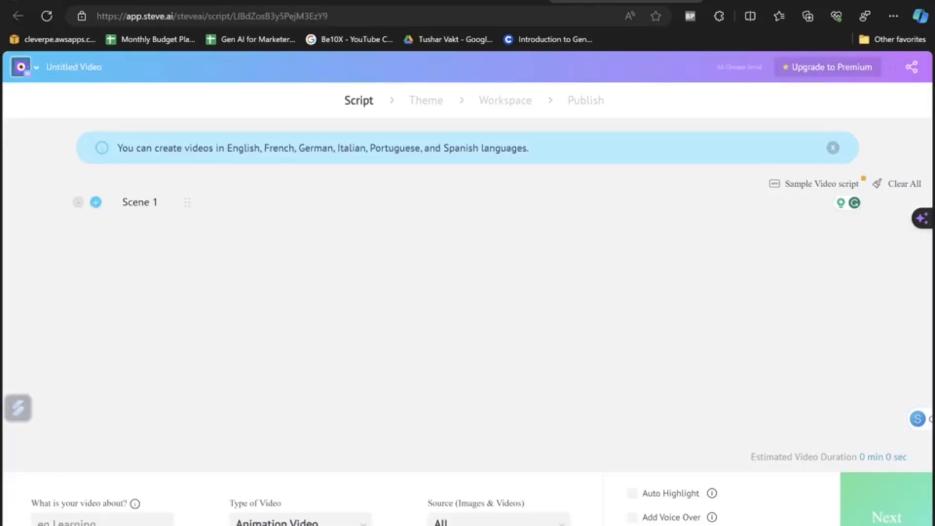
{"action": "left_click", "coordinate": [247, 208]}
{"action": "key", "text": "ctrl+v"}
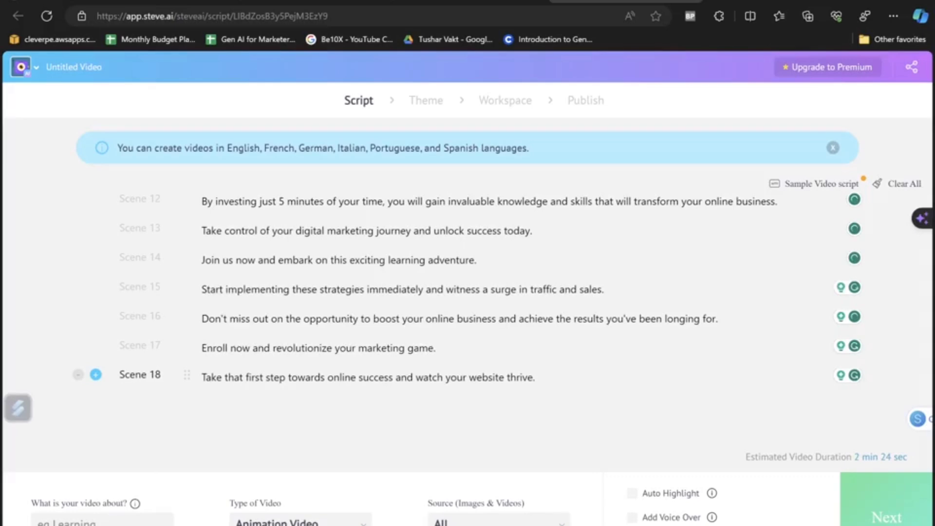
- Describe the video's subject as Explainer Video and choose Animation Video as its type
{"action": "left_click", "coordinate": [102, 521]}
{"action": "type", "text": "Explainer Video"}
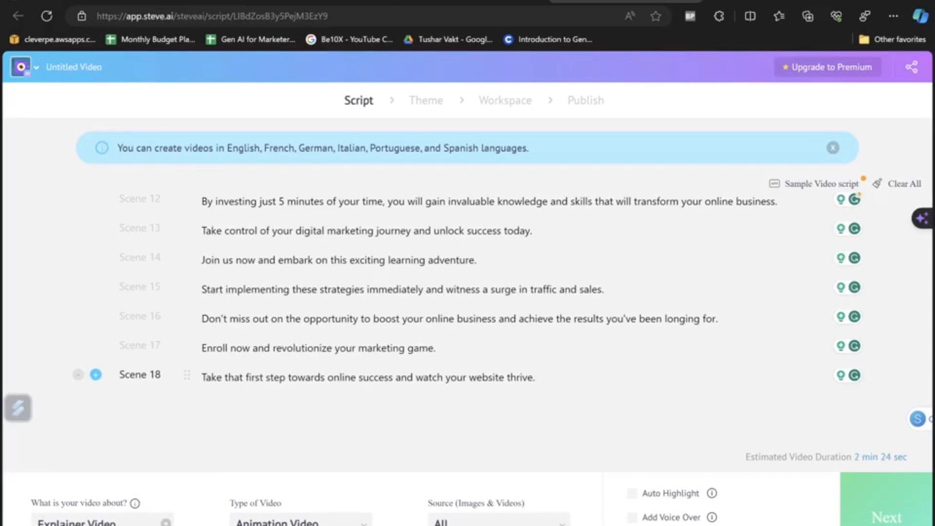
{"action": "left_click", "coordinate": [263, 522]}
{"action": "left_click", "coordinate": [229, 484]}
- Add a voice-over with the Indian accent and Male gender, and preview the Arjun voice
{"action": "left_click", "coordinate": [633, 518]}
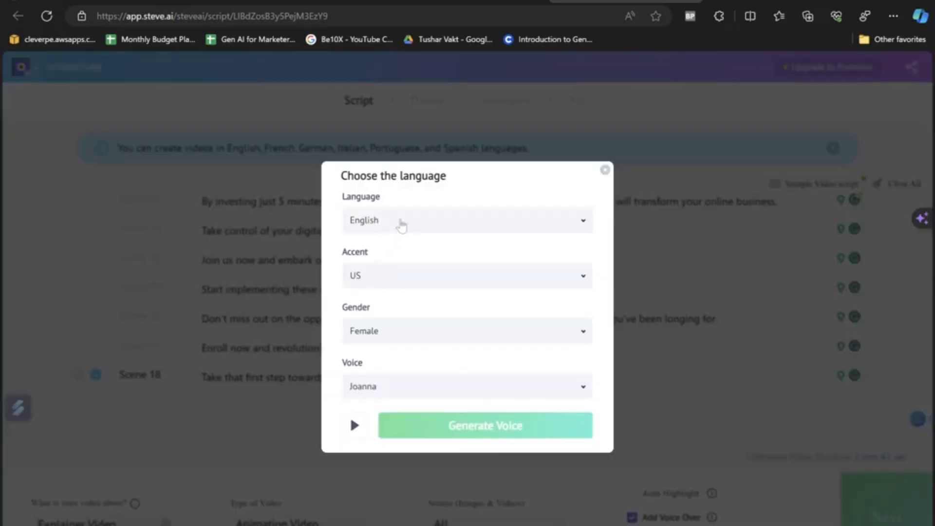
{"action": "left_click", "coordinate": [392, 282]}
{"action": "left_click", "coordinate": [389, 380]}
{"action": "left_click", "coordinate": [393, 333]}
{"action": "left_click", "coordinate": [395, 297]}
{"action": "left_click", "coordinate": [382, 336]}
{"action": "left_click", "coordinate": [384, 381]}
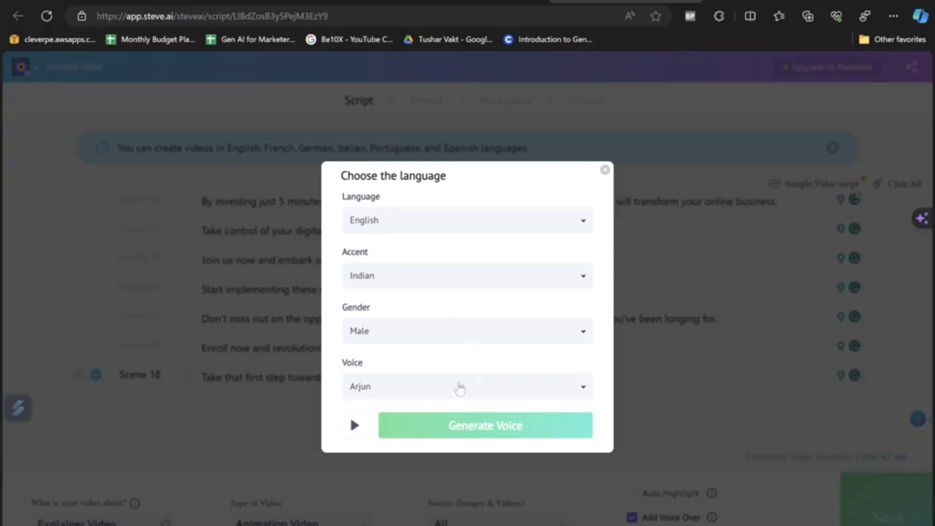
{"action": "left_click", "coordinate": [451, 386]}
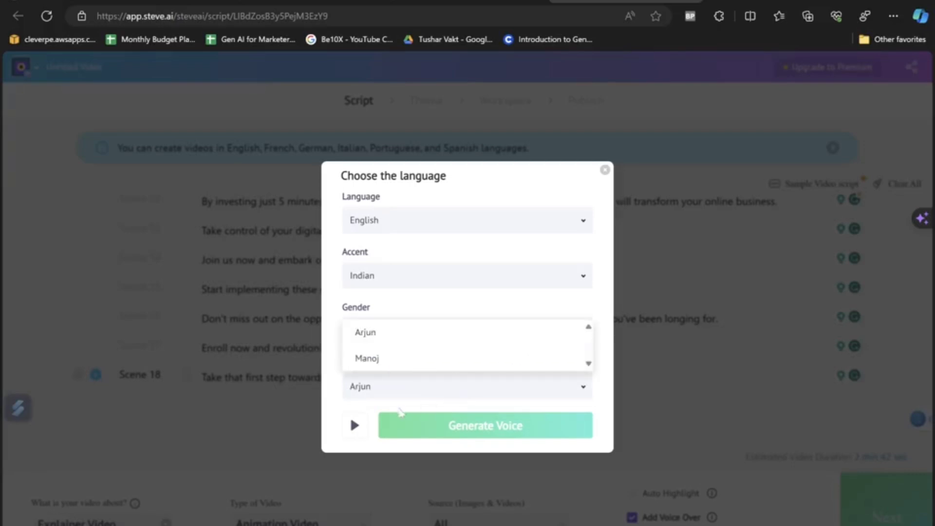
{"action": "left_click", "coordinate": [355, 426]}
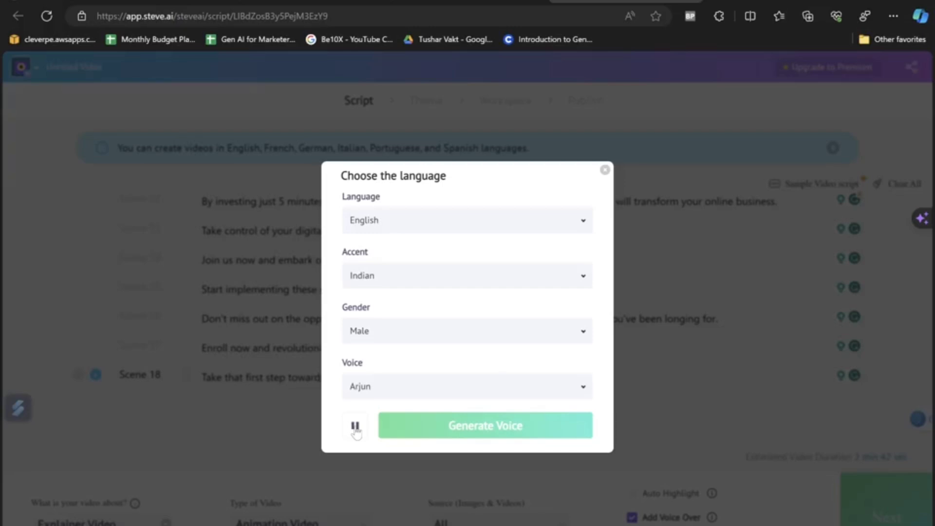
- Generate the voice-over with the Arjun voice and continue from the script to the theme selection
{"action": "left_click", "coordinate": [475, 425]}
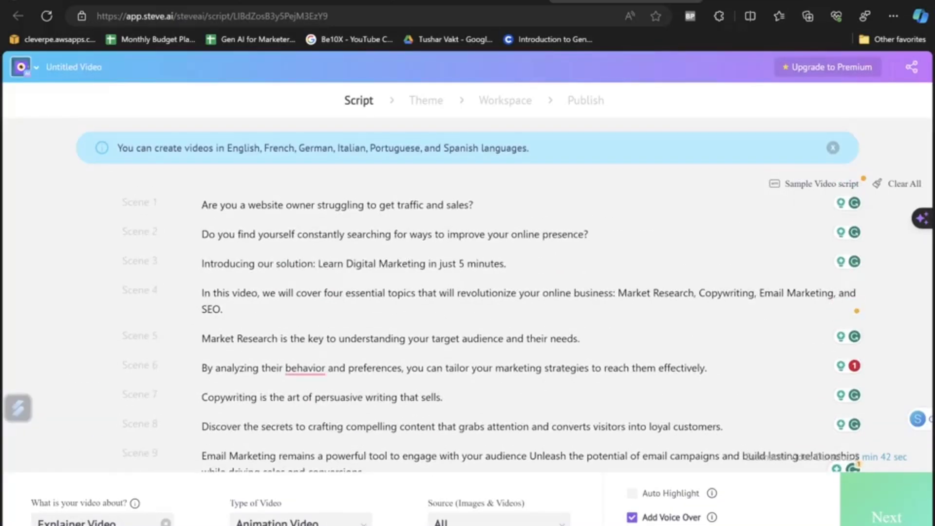
{"action": "left_click", "coordinate": [886, 518]}
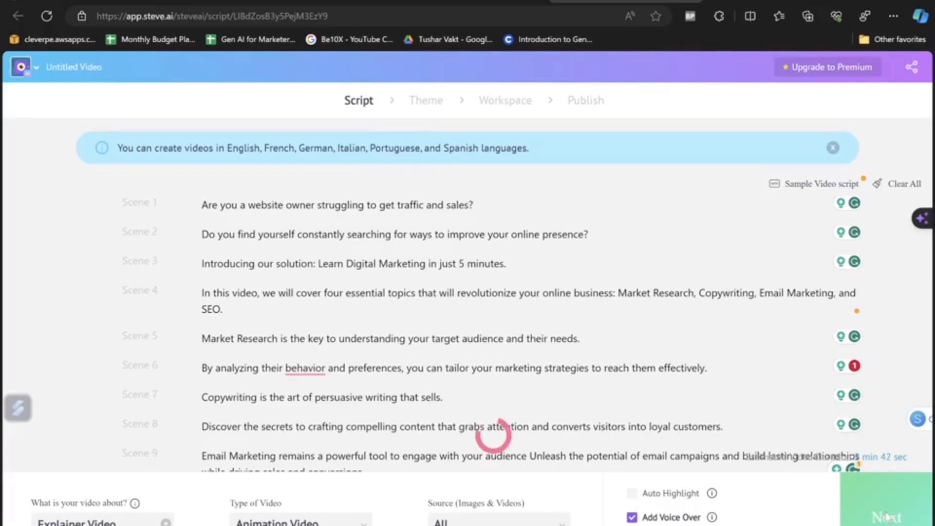
{"action": "scroll", "coordinate": [893, 502], "scroll_direction": "down", "scroll_amount": 3}
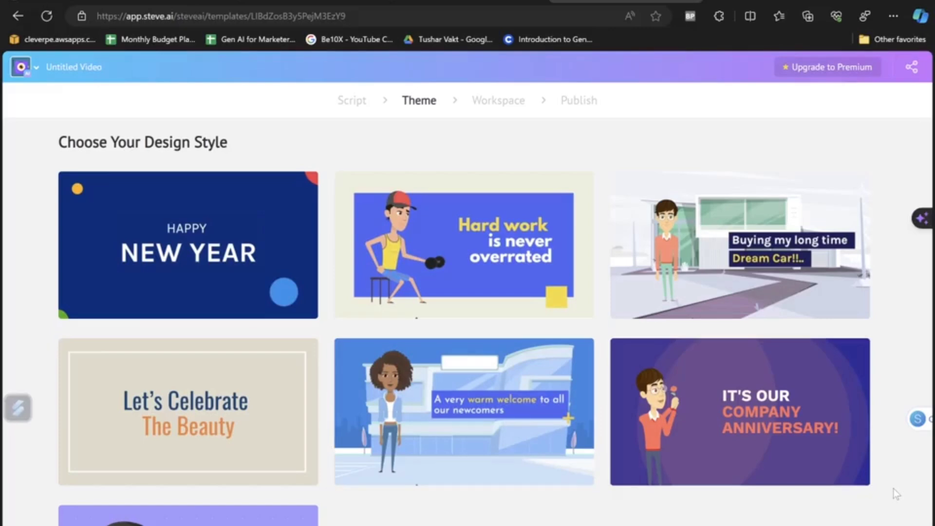
- Preview the available design styles, including the Company Anniversary, warm welcome and Dream Car themes, to compare their animations
{"action": "mouse_move", "coordinate": [726, 452]}
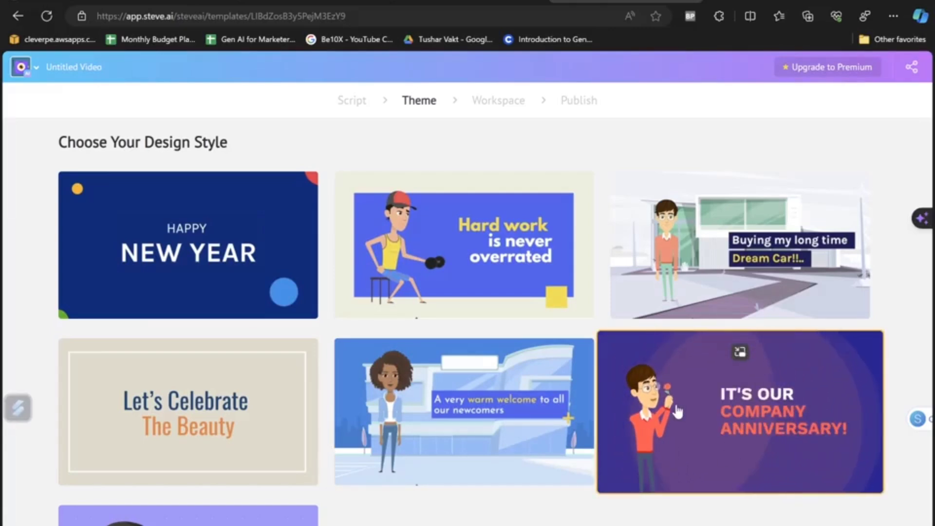
{"action": "mouse_move", "coordinate": [456, 414]}
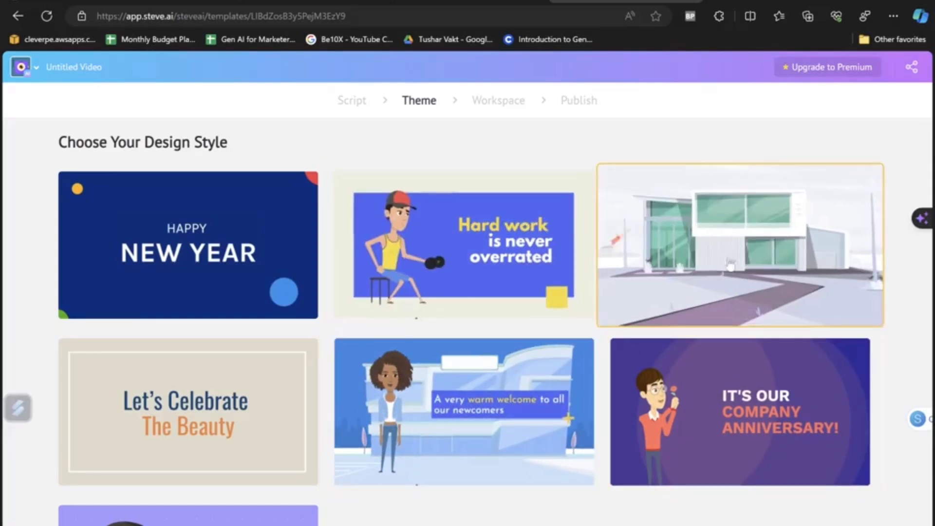
{"action": "mouse_move", "coordinate": [207, 262]}
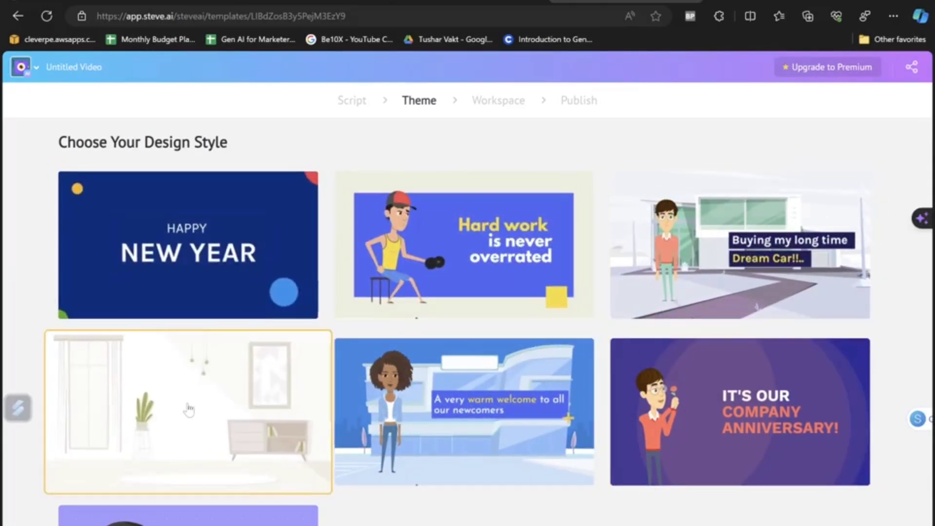
{"action": "mouse_move", "coordinate": [530, 412]}
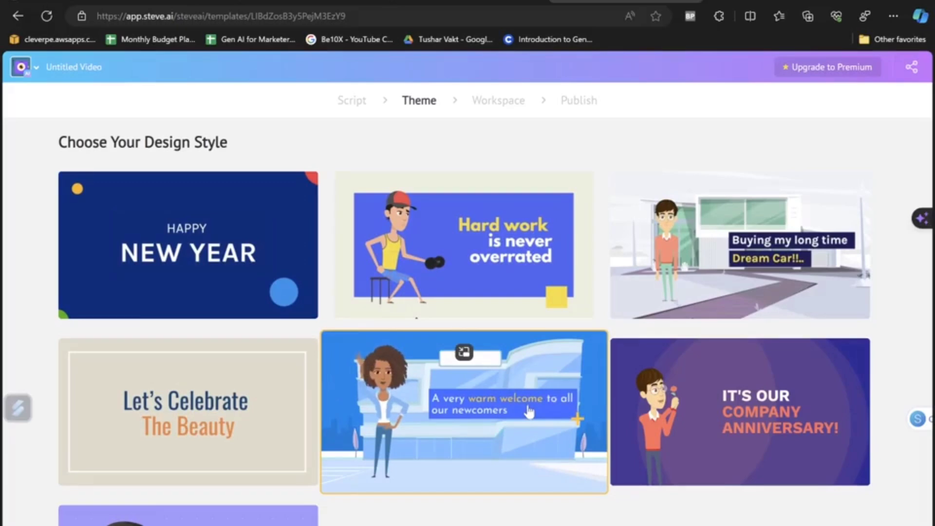
{"action": "scroll", "coordinate": [530, 411], "scroll_direction": "down", "scroll_amount": 3}
{"action": "mouse_move", "coordinate": [249, 445]}
{"action": "scroll", "coordinate": [739, 370], "scroll_direction": "up", "scroll_amount": 3}
{"action": "mouse_move", "coordinate": [739, 369]}
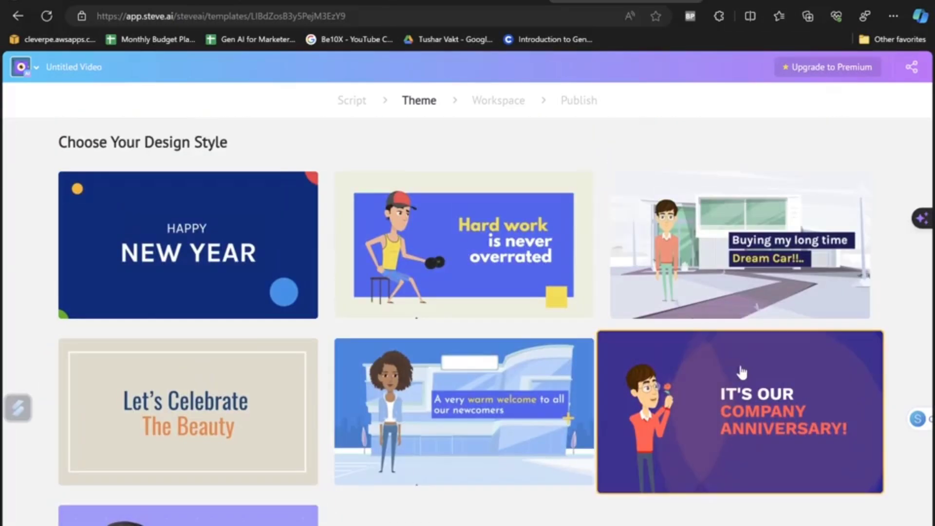